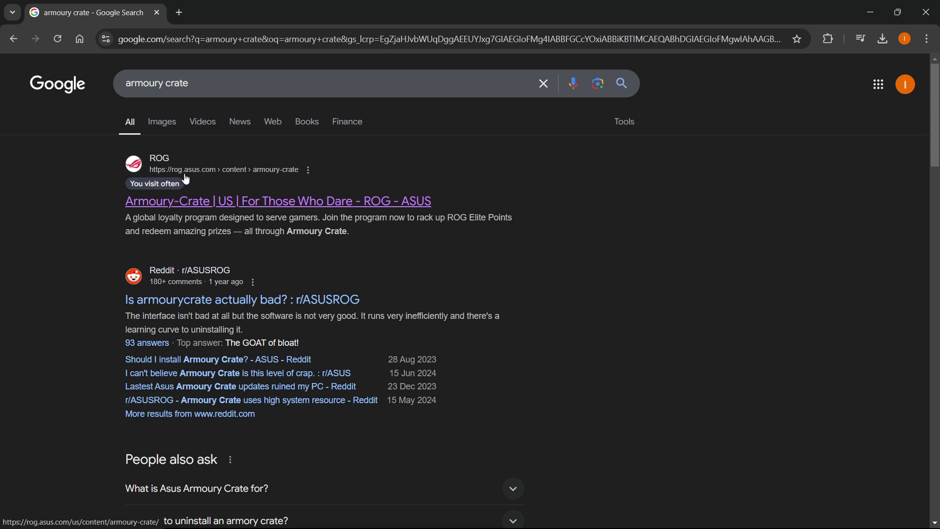
- Open the ROG Armoury Crate page, dismiss the cookie notice and show its download options
{"action": "left_click", "coordinate": [212, 201]}
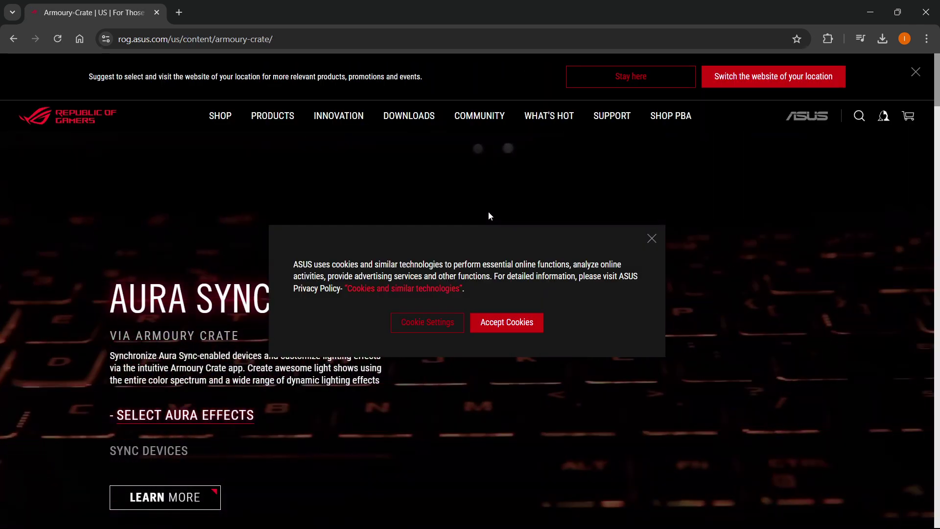
{"action": "left_click", "coordinate": [652, 238]}
{"action": "scroll", "coordinate": [500, 245], "scroll_direction": "down", "scroll_amount": 1}
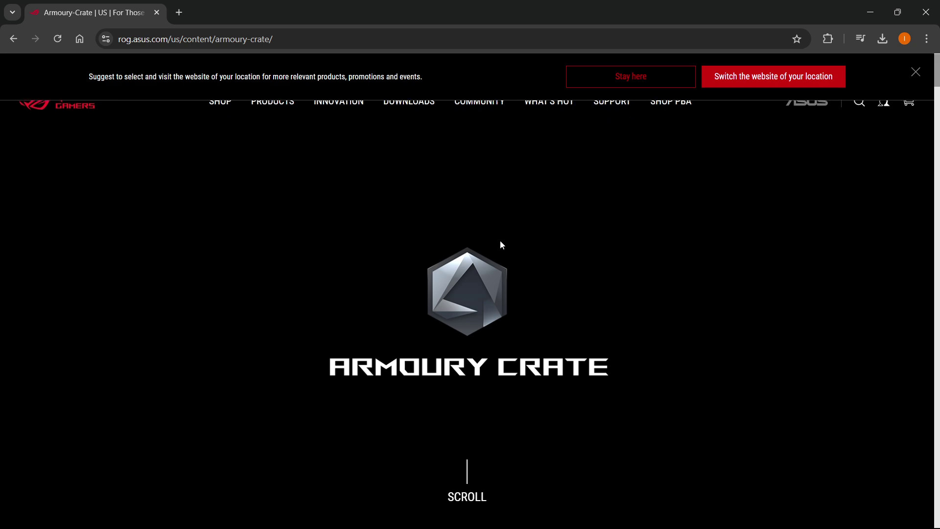
{"action": "scroll", "coordinate": [467, 259], "scroll_direction": "down", "scroll_amount": 3}
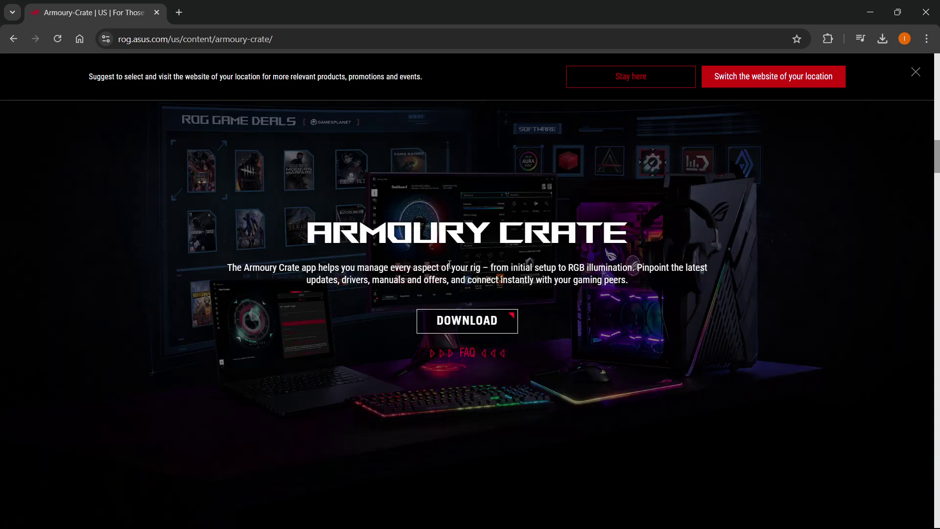
{"action": "left_click", "coordinate": [467, 321]}
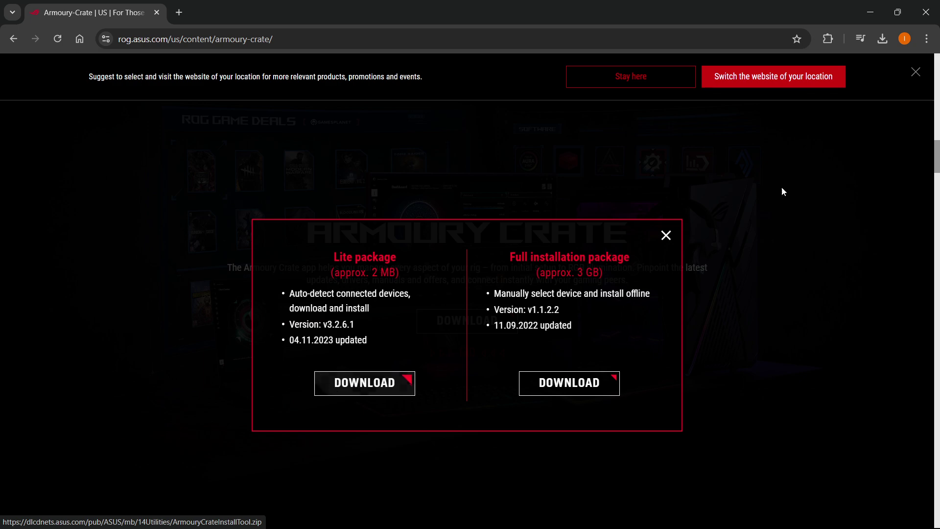
- Show ArmouryCrateInstallTool.zip in its Downloads folder from Chrome's download list
{"action": "left_click", "coordinate": [881, 41]}
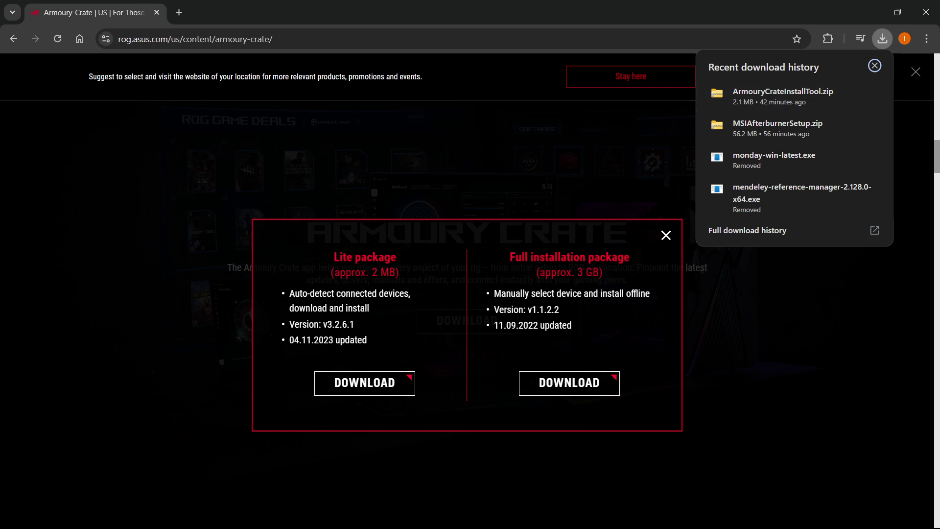
{"action": "left_click", "coordinate": [847, 97]}
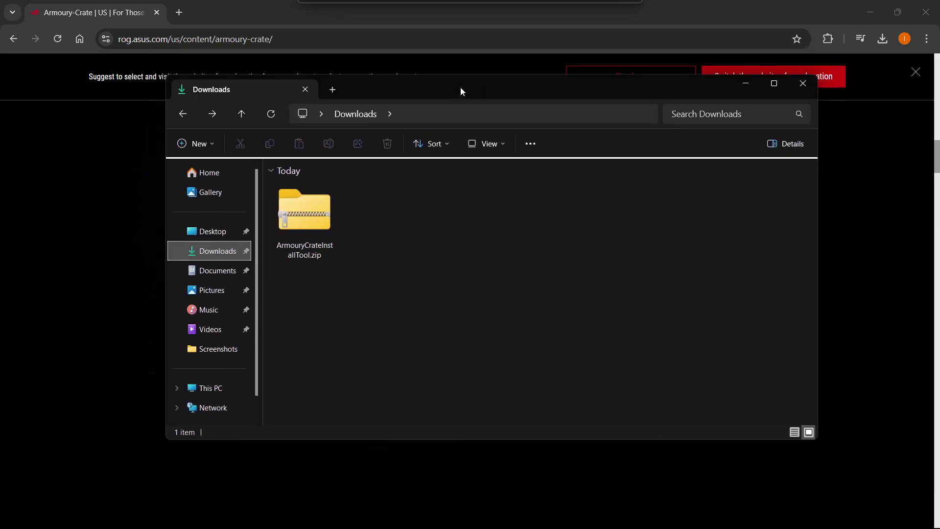
- Extract ArmouryCrateInstallTool.zip to the suggested folder and open the ArmouryCrateInstallTool folder
{"action": "left_click_drag", "start_coordinate": [682, 103], "coordinate": [459, 88]}
{"action": "left_click", "coordinate": [869, 13]}
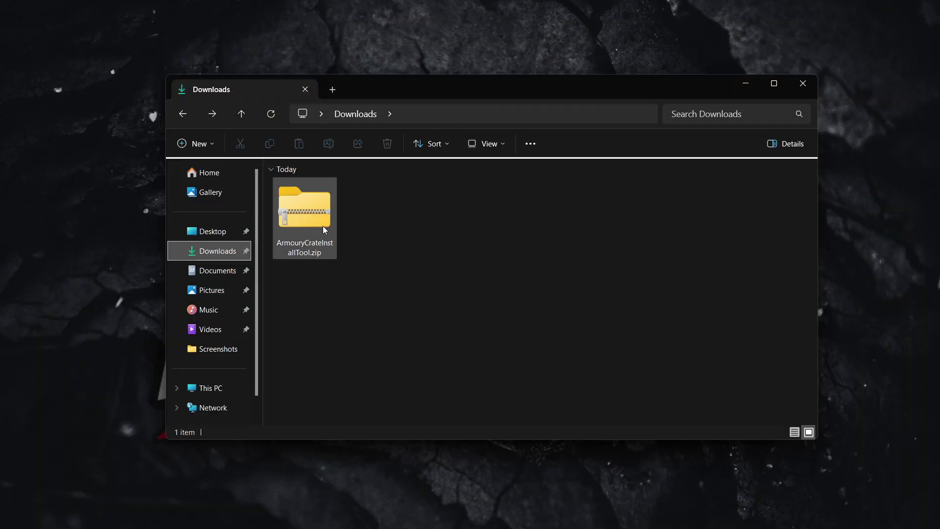
{"action": "right_click", "coordinate": [297, 213]}
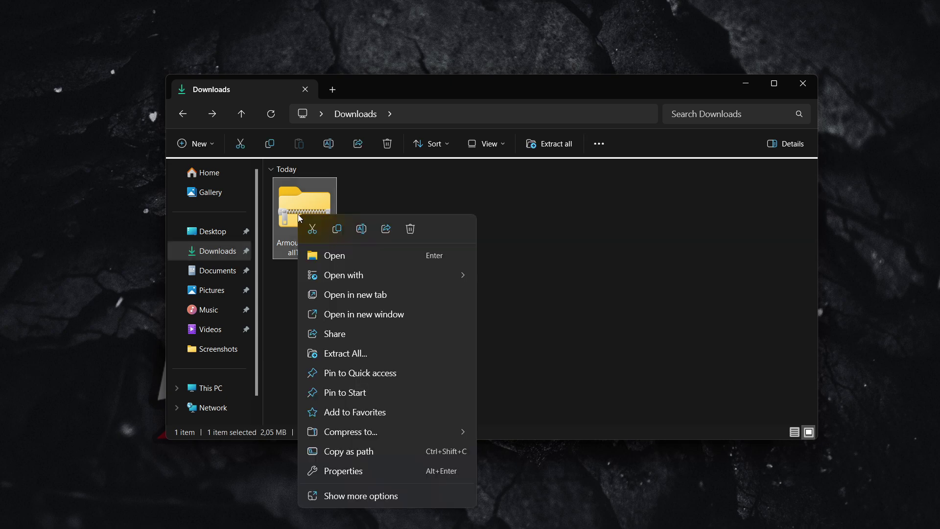
{"action": "left_click", "coordinate": [373, 358]}
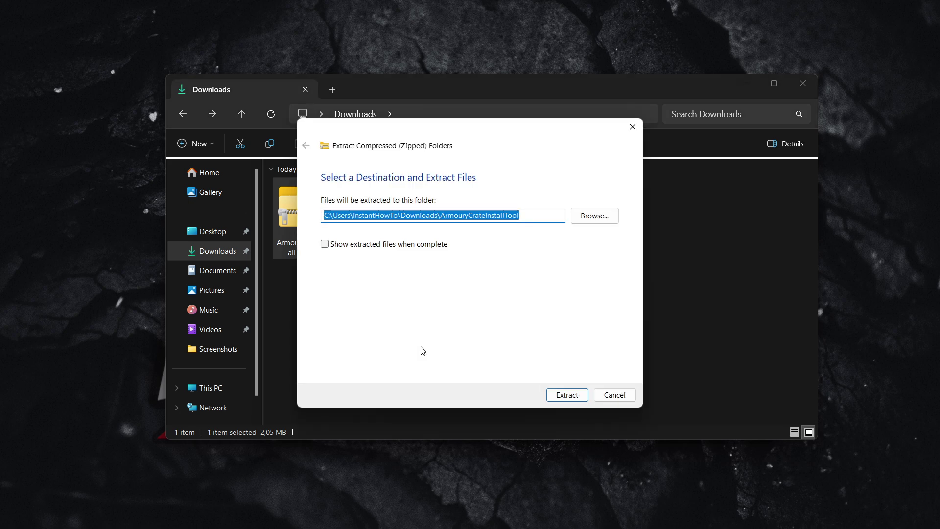
{"action": "left_click", "coordinate": [582, 399]}
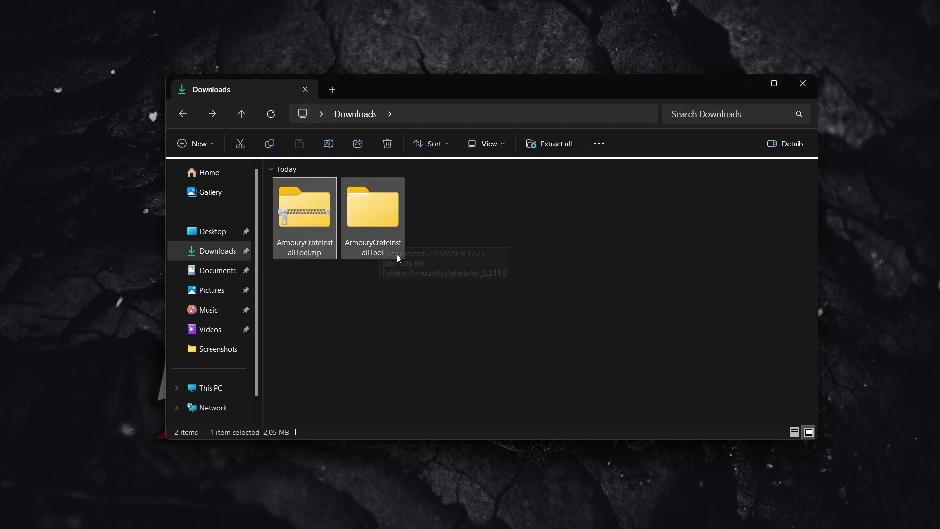
{"action": "double_click", "coordinate": [389, 245]}
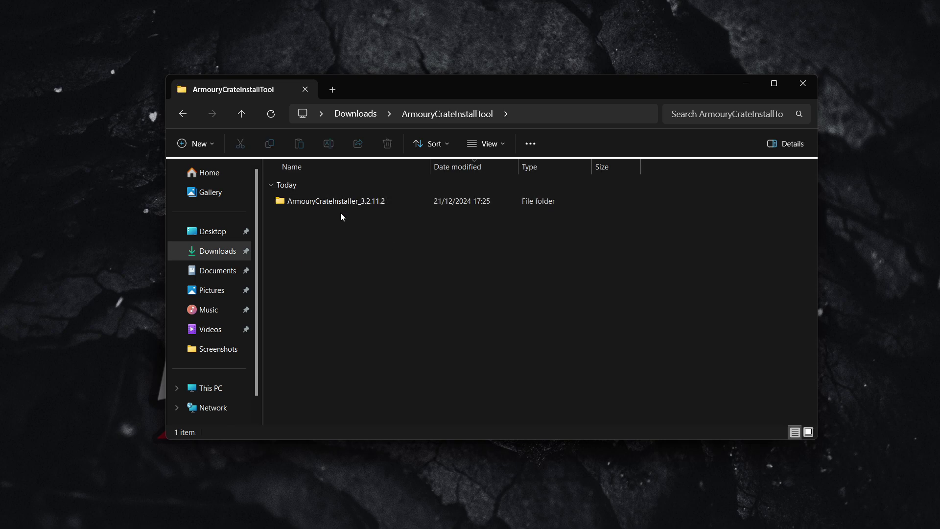
- Open the ArmouryCrateInstaller_3.2.11.2 folder and nudge the Explorer window lower
{"action": "double_click", "coordinate": [346, 204]}
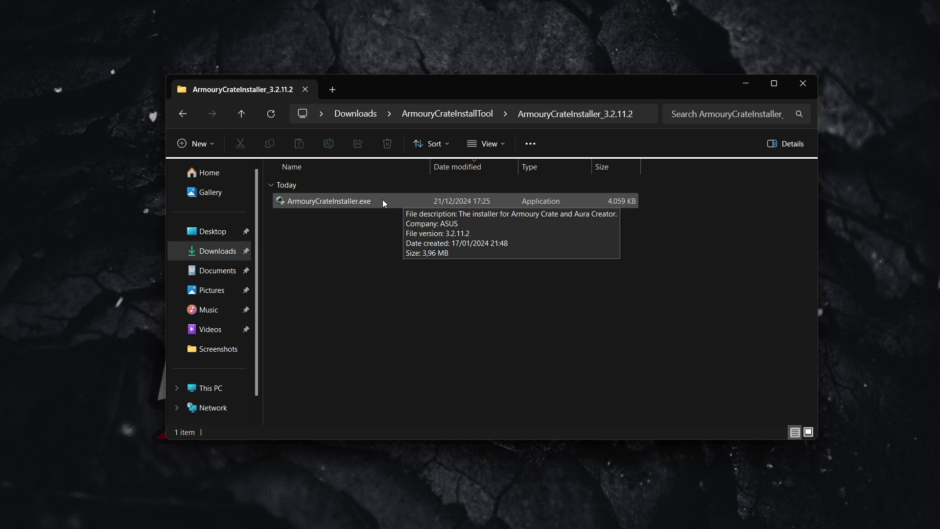
{"action": "left_click_drag", "start_coordinate": [539, 84], "coordinate": [538, 97]}
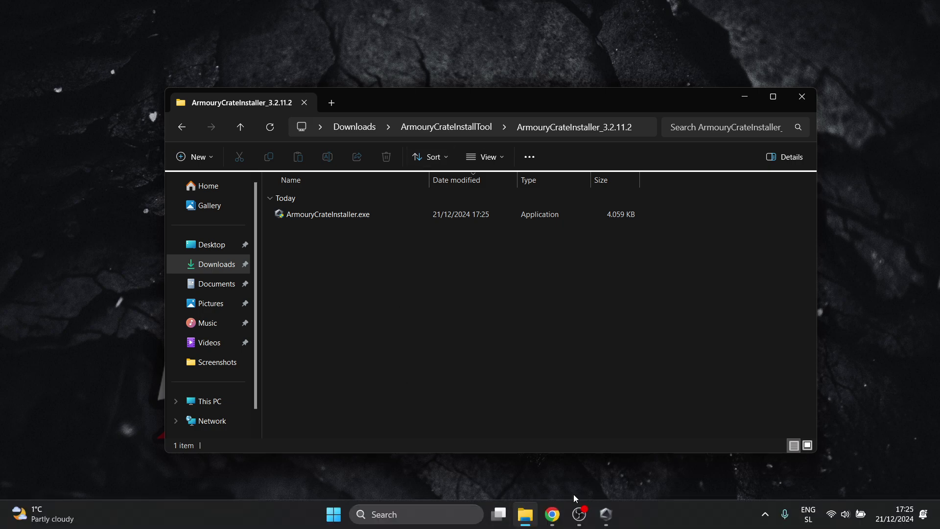
- Bring Armoury Crate's Dashboard forward from its taskbar icon
{"action": "left_click", "coordinate": [605, 515]}
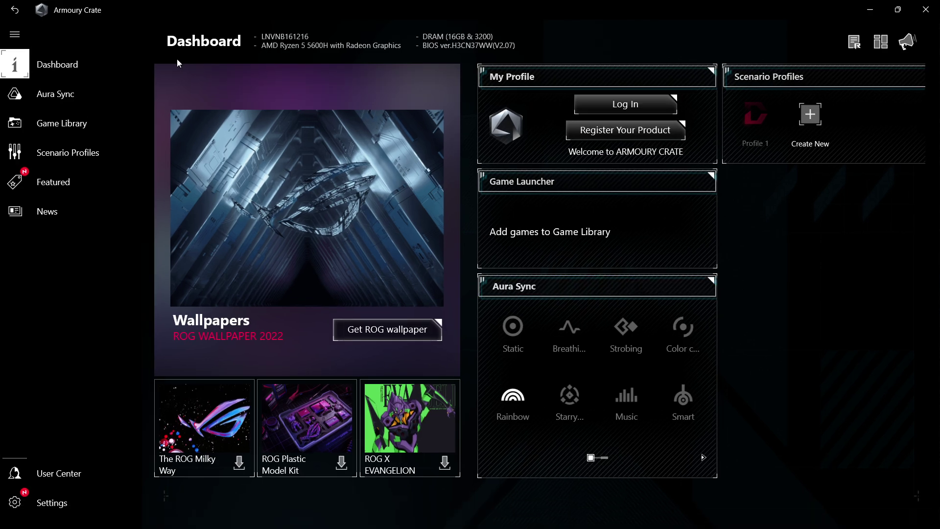